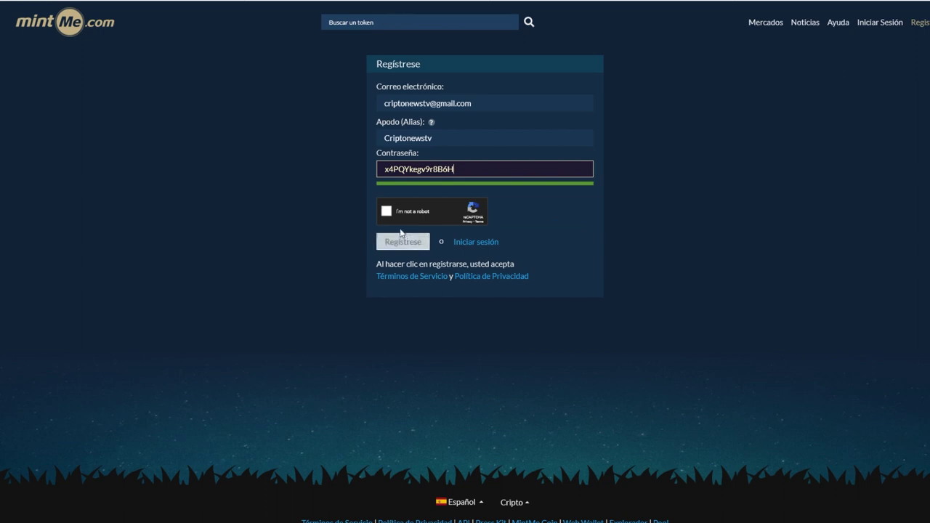
Complete the reCAPTCHA check and submit the filled-in registration form.
{"action": "left_click", "coordinate": [386, 212]}
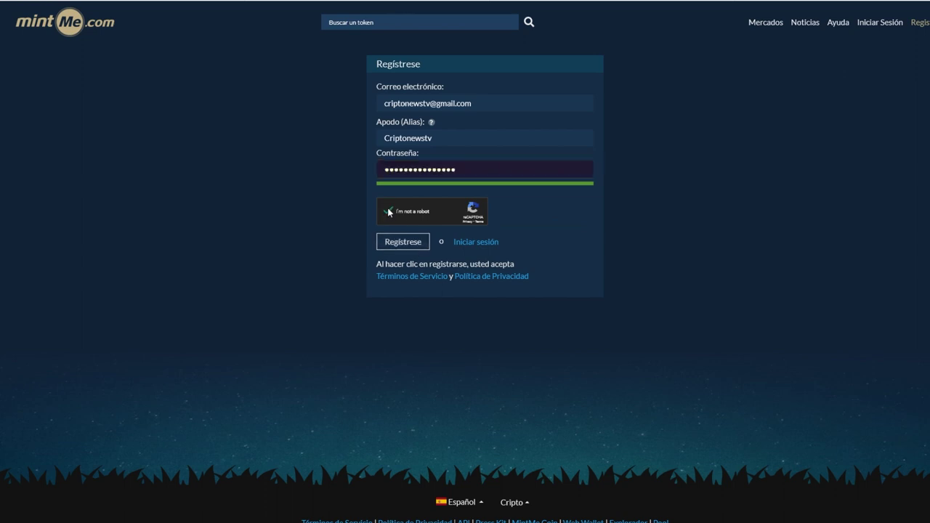
{"action": "left_click", "coordinate": [411, 247]}
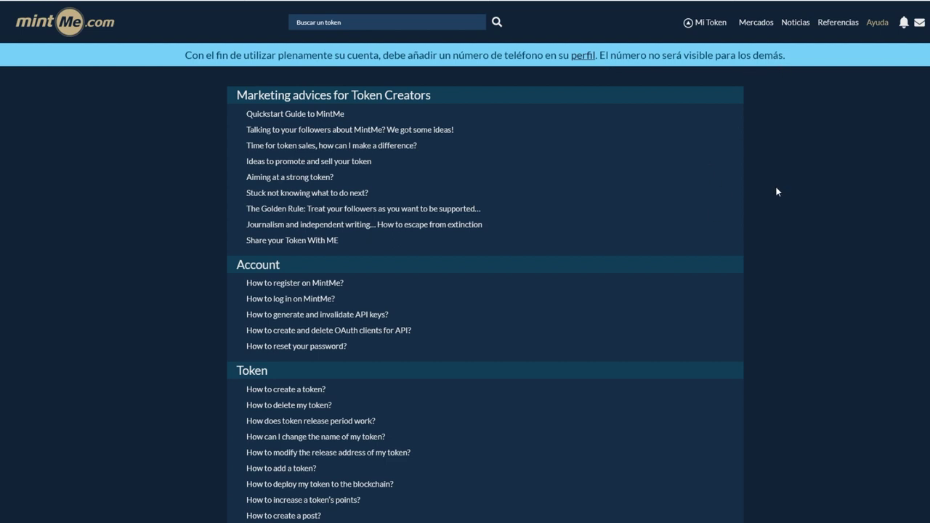
Start creating an own token and name it Criptocoin.
{"action": "scroll", "coordinate": [775, 191], "scroll_direction": "down", "scroll_amount": 5}
{"action": "scroll", "coordinate": [775, 191], "scroll_direction": "up", "scroll_amount": 5}
{"action": "left_click", "coordinate": [709, 25]}
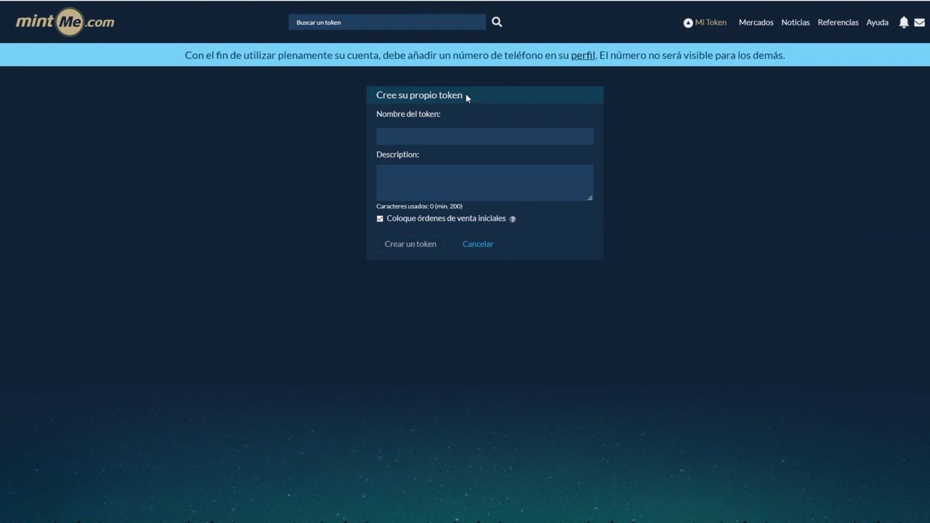
{"action": "left_click", "coordinate": [417, 137]}
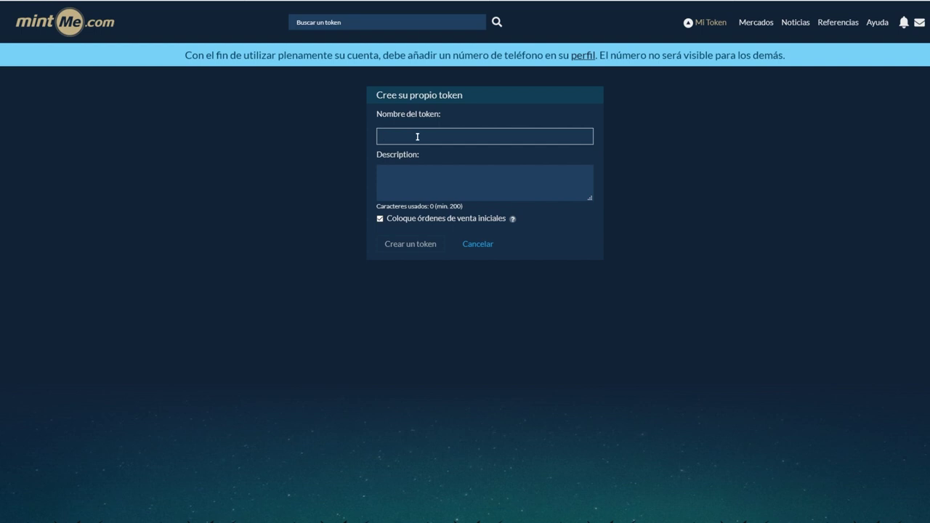
{"action": "type", "text": "Criptocoin"}
Begin the token description with "Criptocoin ha sido creada para apoyar el contenido del canal de YouTube CriptoNewTv".
{"action": "left_click", "coordinate": [426, 181]}
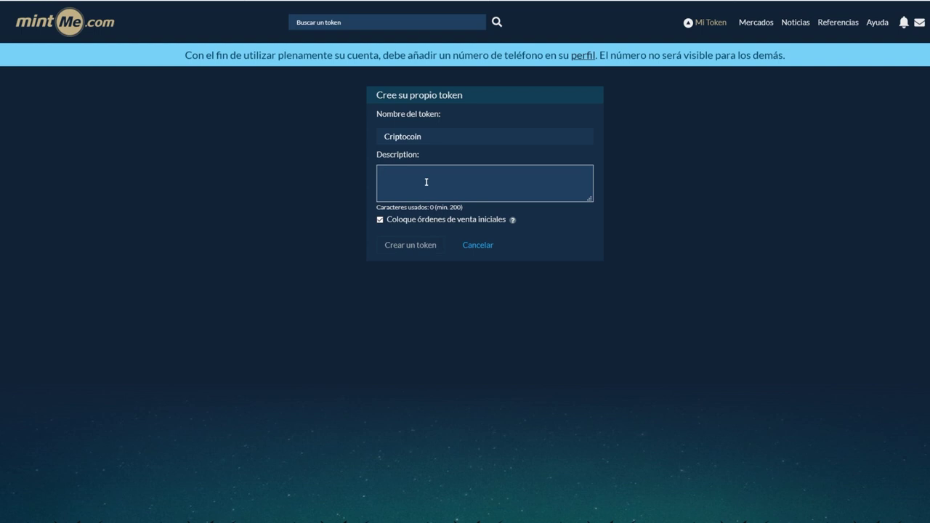
{"action": "type", "text": "Criptocoin ha sido crea"}
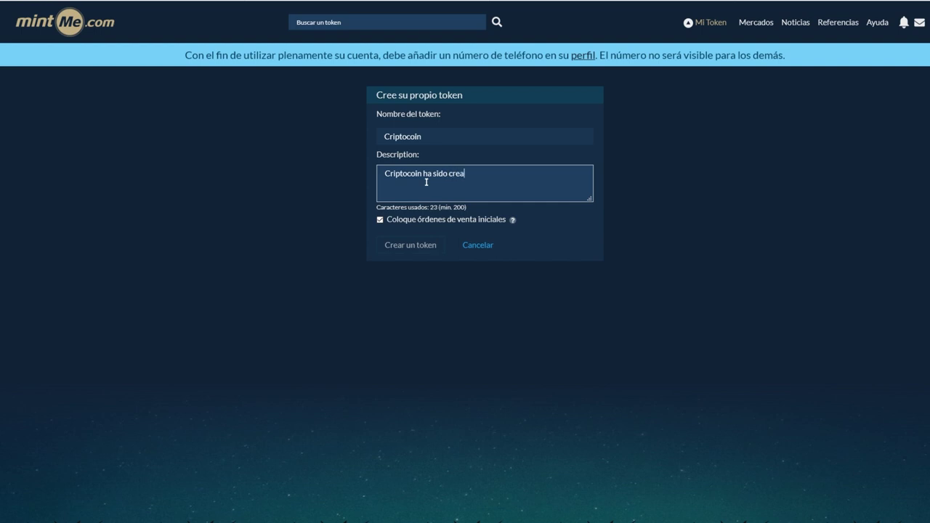
{"action": "type", "text": "da para apoyar el contenido "}
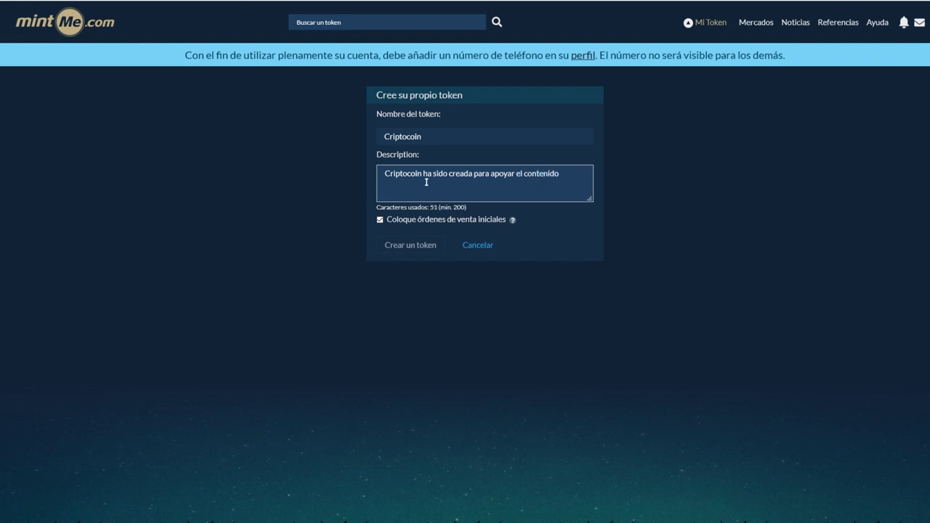
{"action": "type", "text": "del canal cri"}
{"action": "key", "text": "BackSpace"}
{"action": "key", "text": "BackSpace"}
{"action": "key", "text": "BackSpace"}
{"action": "type", "text": "de YouTube Cripto"}
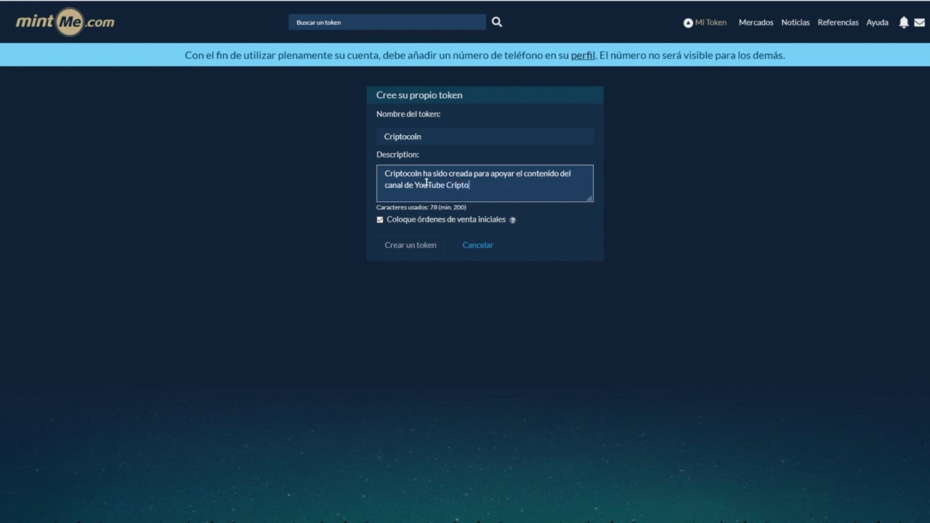
{"action": "type", "text": "NewTv"}
Continue the description with ". Será el mejor token del ecosistema MINT ya que vamos a experimentar con el la posibilidad de ganar clases on line".
{"action": "type", "text": ". Ser"}
{"action": "type", "text": "a"}
{"action": "type", "text": "á"}
{"action": "type", "text": " el mej"}
{"action": "type", "text": "or t"}
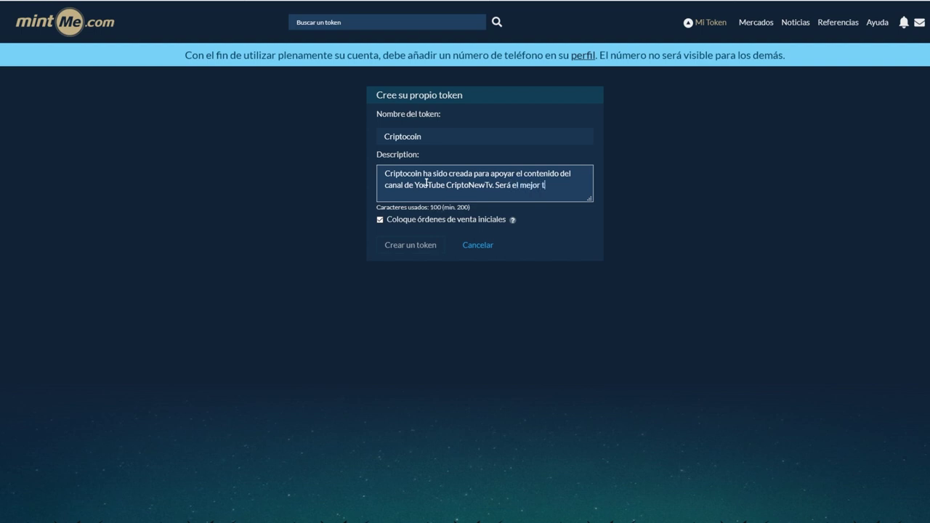
{"action": "type", "text": "oken del eco"}
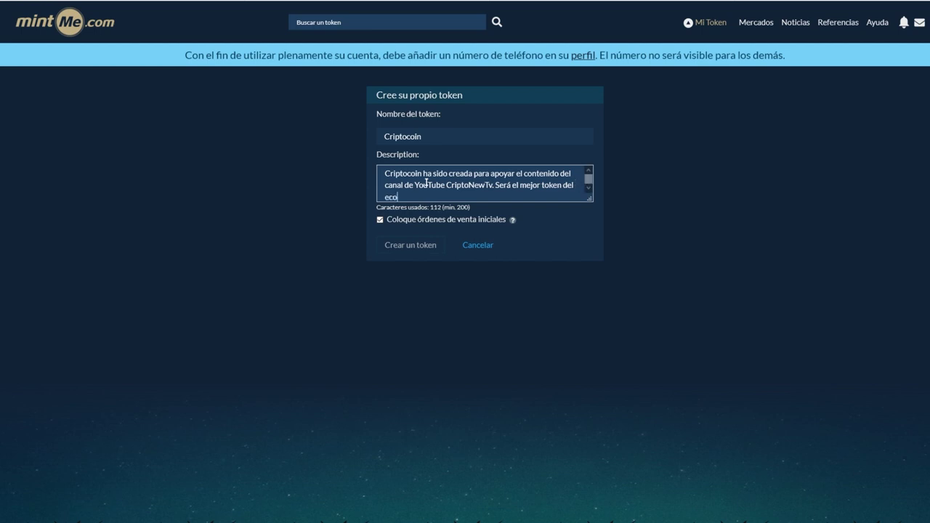
{"action": "type", "text": "sistema MINT ya que vamos a expe"}
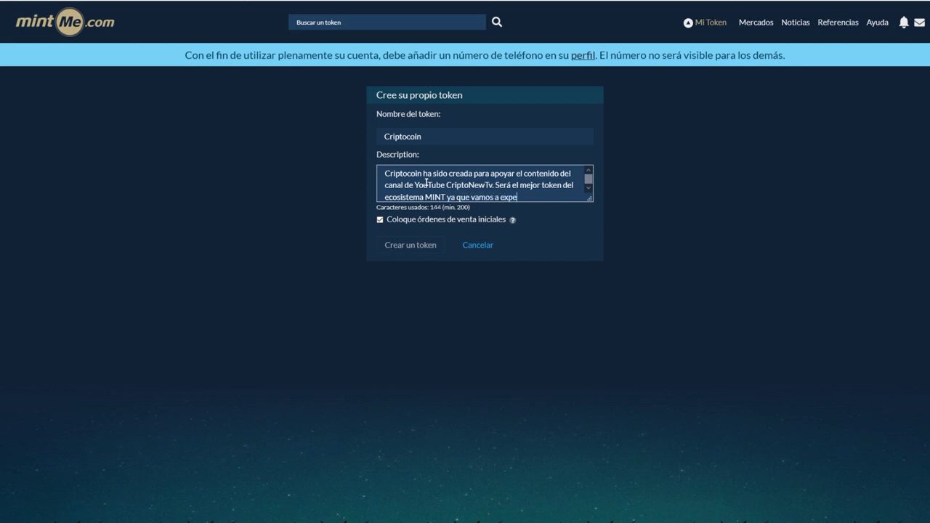
{"action": "type", "text": "rimentar con el la p"}
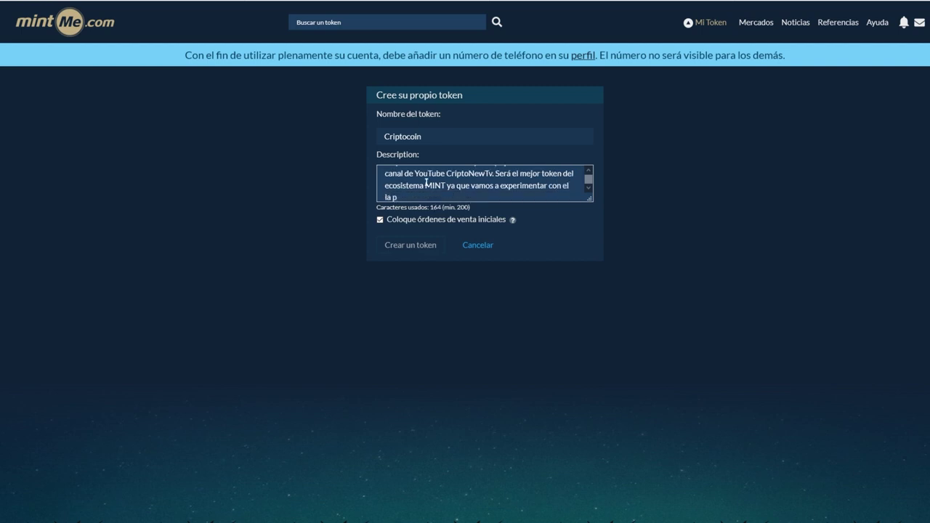
{"action": "type", "text": "osibilidad de ganar claese"}
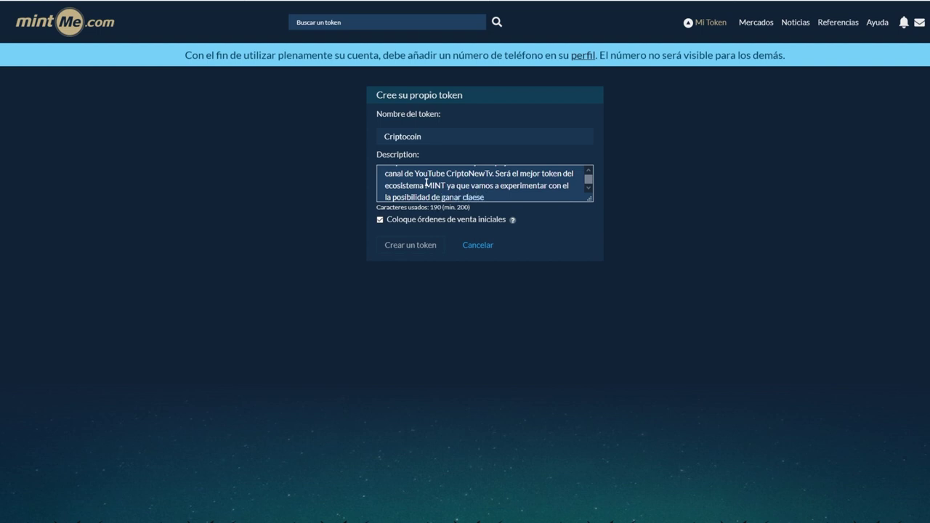
{"action": "key", "text": "BackSpace"}
{"action": "key", "text": "BackSpace"}
{"action": "key", "text": "BackSpace"}
{"action": "type", "text": "ses on line"}
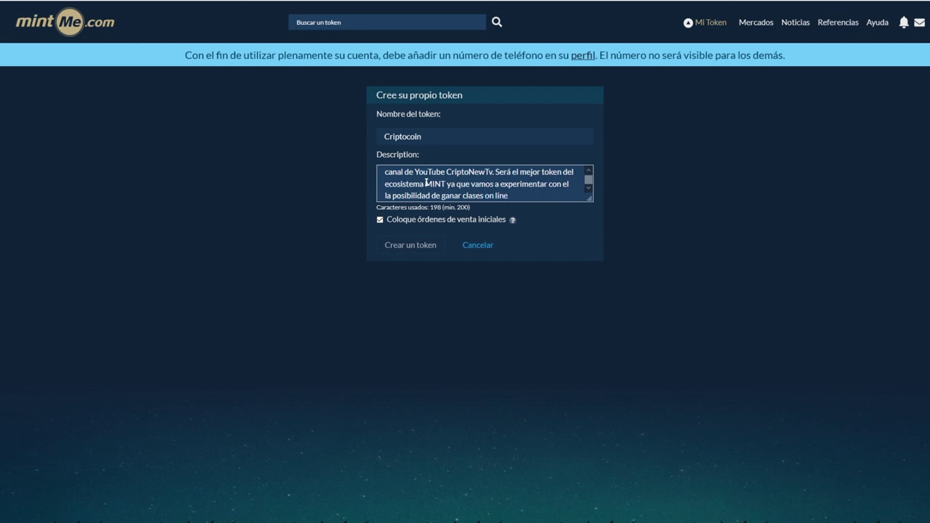
Finish the description with "de Trading pagando con este token para hacerlo crecer." and create the token.
{"action": "left_click", "coordinate": [497, 172]}
{"action": "type", "text": "de Trading pagand"}
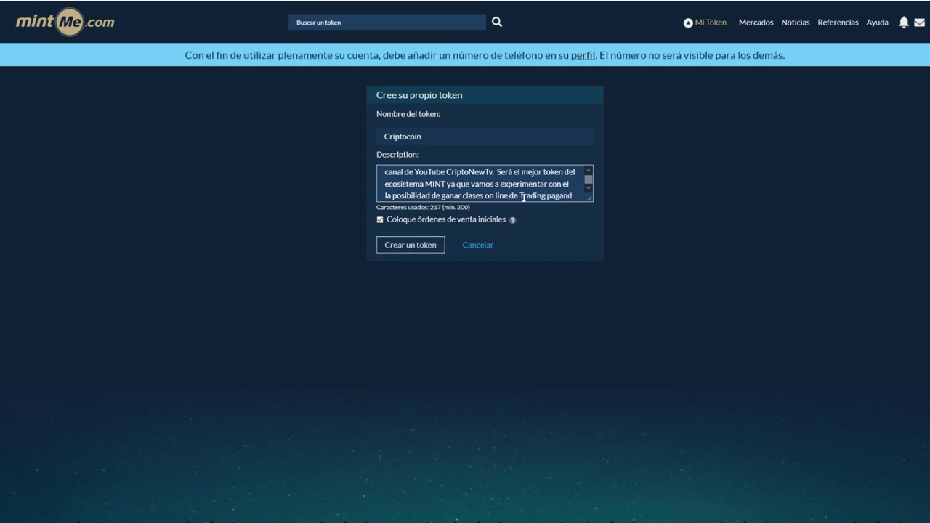
{"action": "type", "text": "o con este token para hecerlo creter."}
{"action": "left_click", "coordinate": [523, 197]}
{"action": "key", "text": "Delete"}
{"action": "type", "text": "c"}
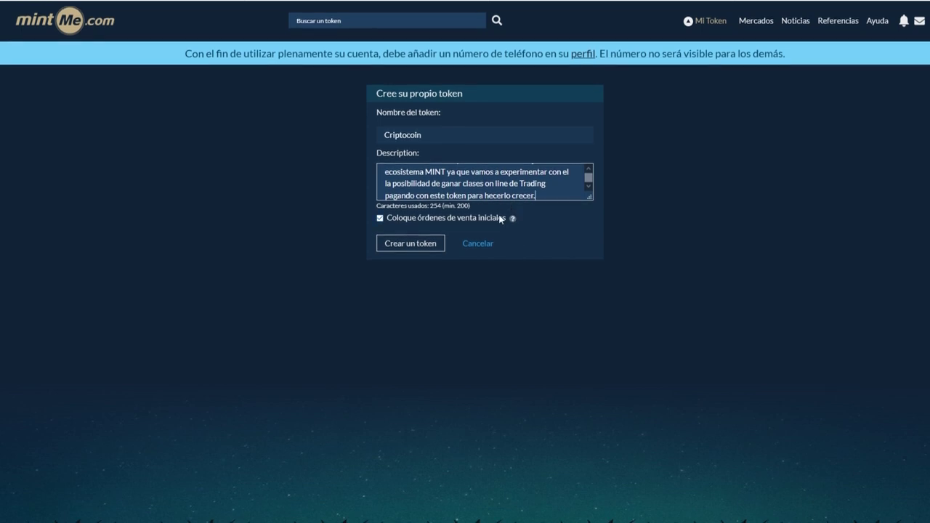
{"action": "left_click", "coordinate": [484, 195]}
{"action": "key", "text": "BackSpace"}
{"action": "type", "text": "a"}
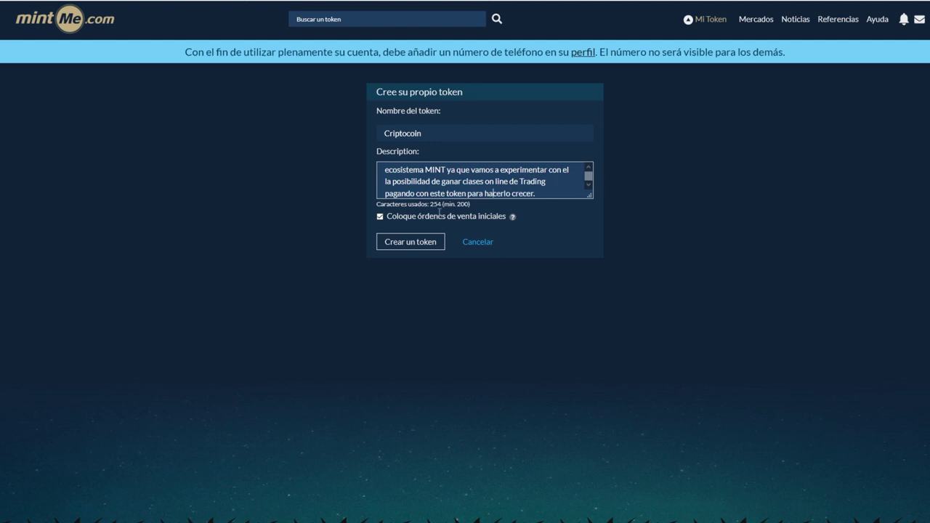
{"action": "left_click", "coordinate": [423, 247]}
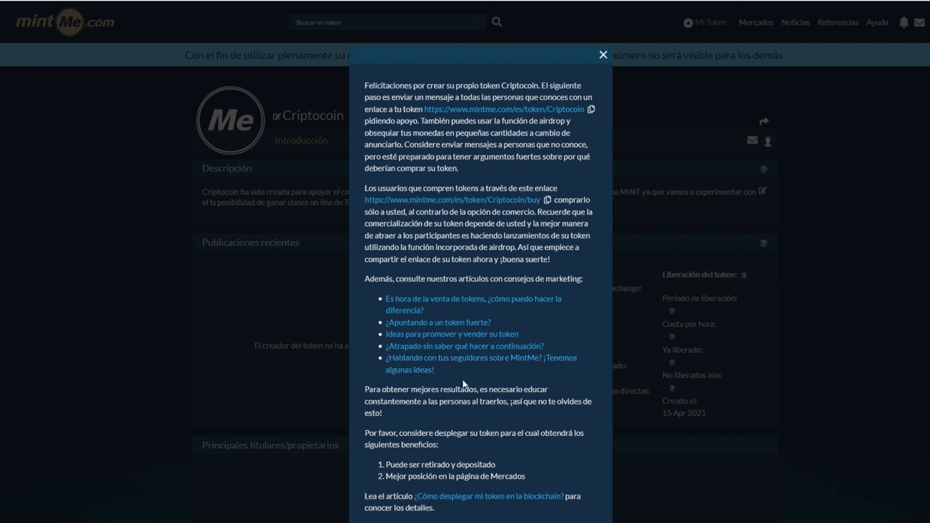
Open the article on deploying the token to the blockchain and dismiss the token creation message.
{"action": "left_click", "coordinate": [512, 497]}
{"action": "left_click", "coordinate": [602, 55]}
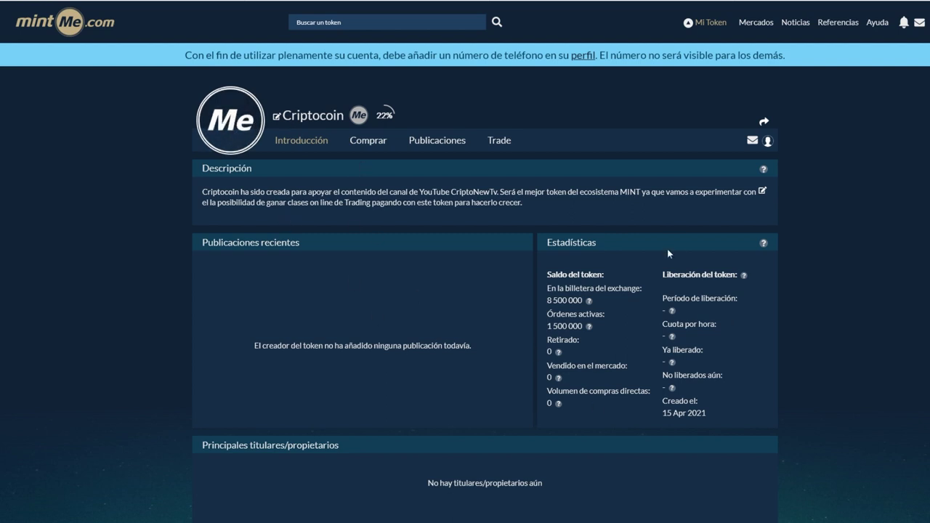
Review the token's Comprar, Publicaciones and Trade pages, including its sell orders, and return to Introducción.
{"action": "left_click", "coordinate": [378, 142]}
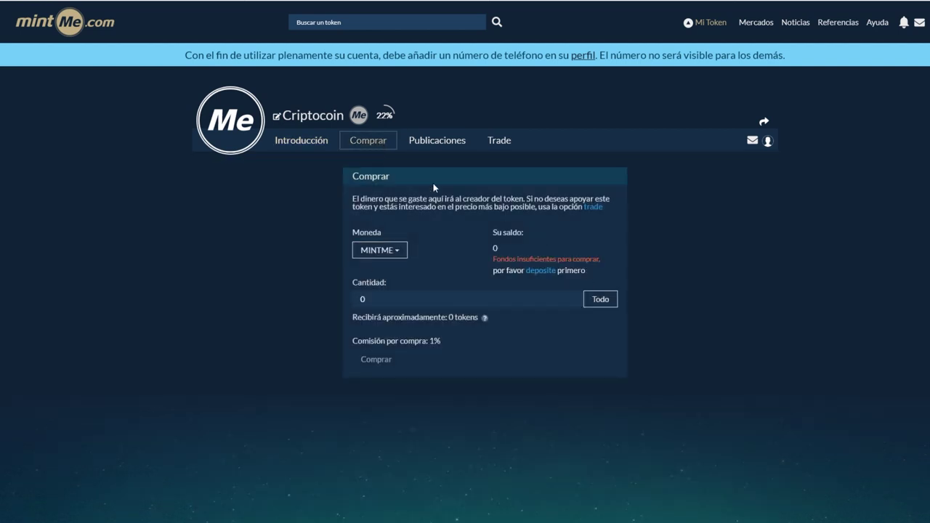
{"action": "left_click", "coordinate": [436, 142]}
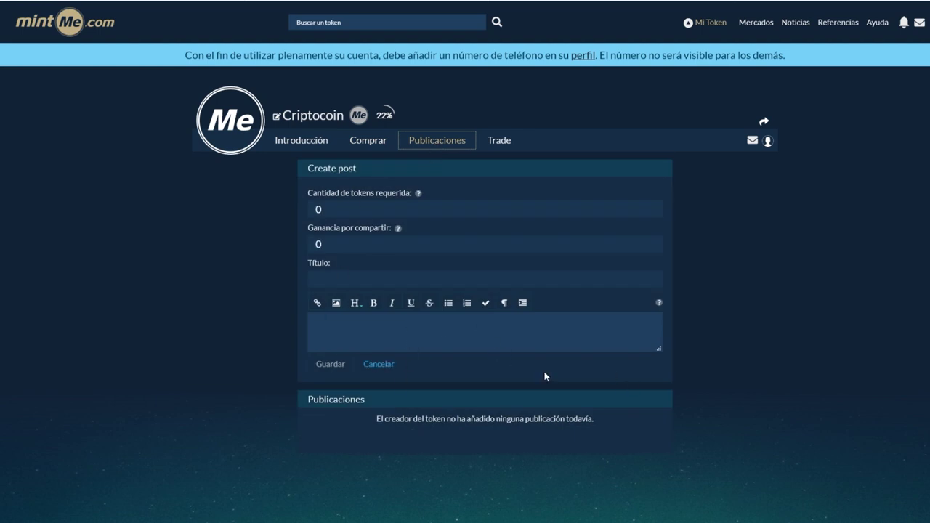
{"action": "left_click", "coordinate": [507, 142]}
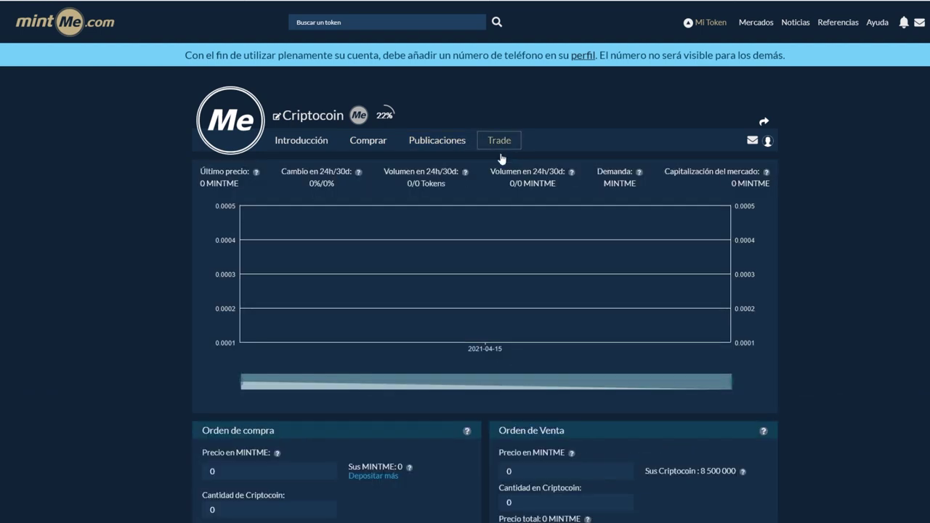
{"action": "scroll", "coordinate": [413, 331], "scroll_direction": "down", "scroll_amount": 3}
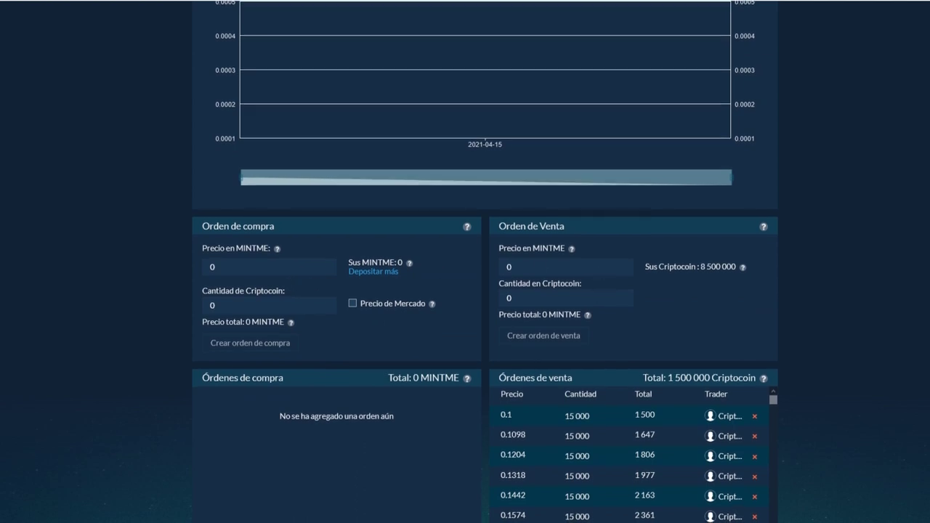
{"action": "scroll", "coordinate": [497, 420], "scroll_direction": "up", "scroll_amount": 3}
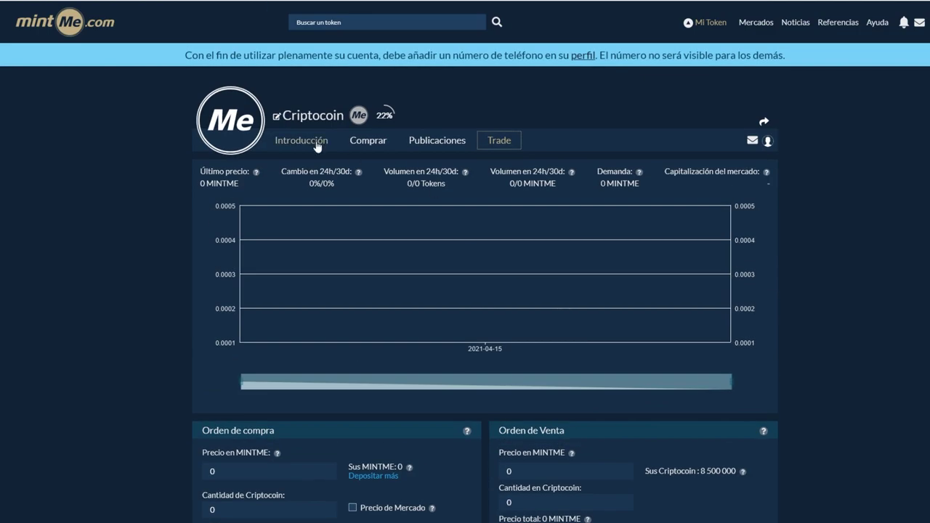
{"action": "left_click", "coordinate": [317, 146]}
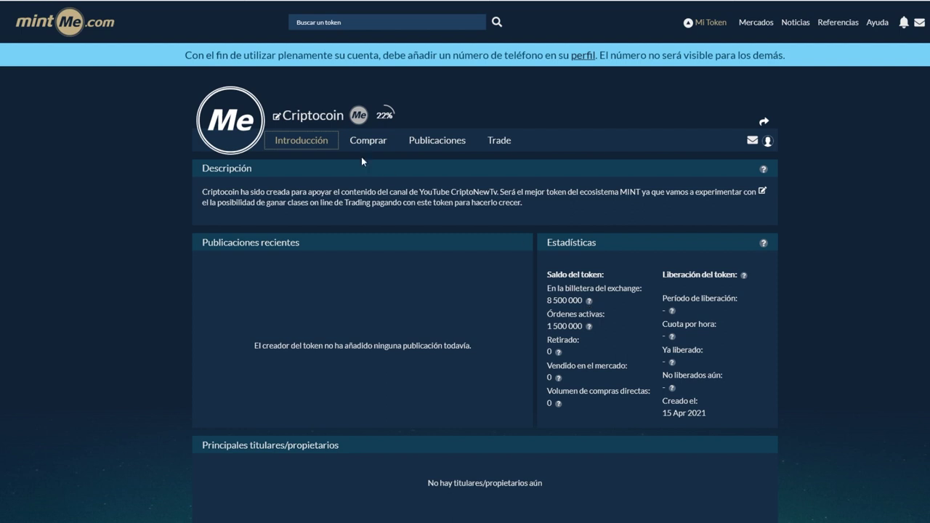
In the token's settings, set the amount released at the start to 50% and the release period for the rest to 3 years.
{"action": "left_click", "coordinate": [277, 116]}
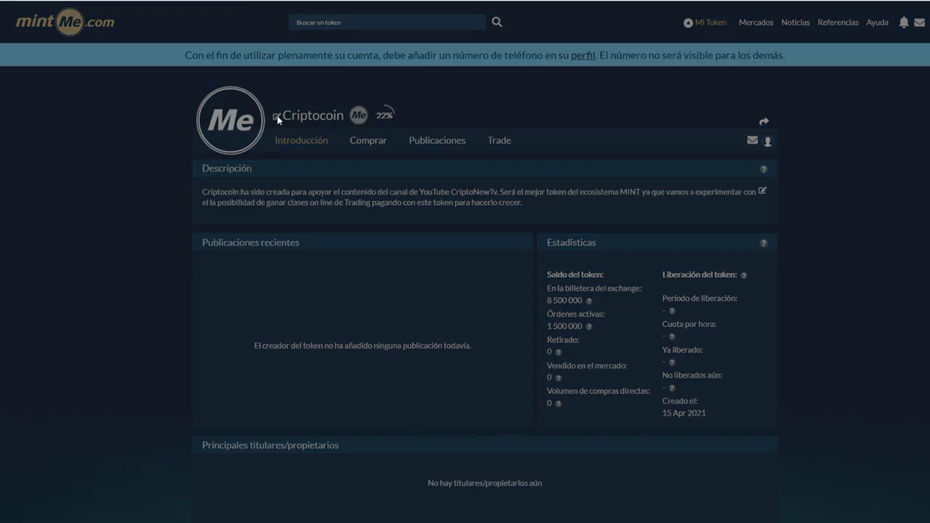
{"action": "left_click", "coordinate": [598, 240]}
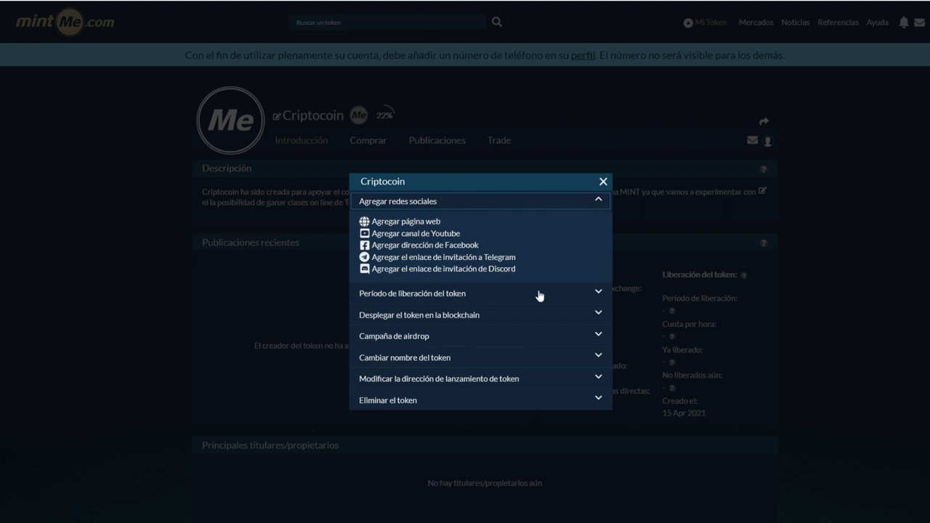
{"action": "left_click", "coordinate": [599, 293]}
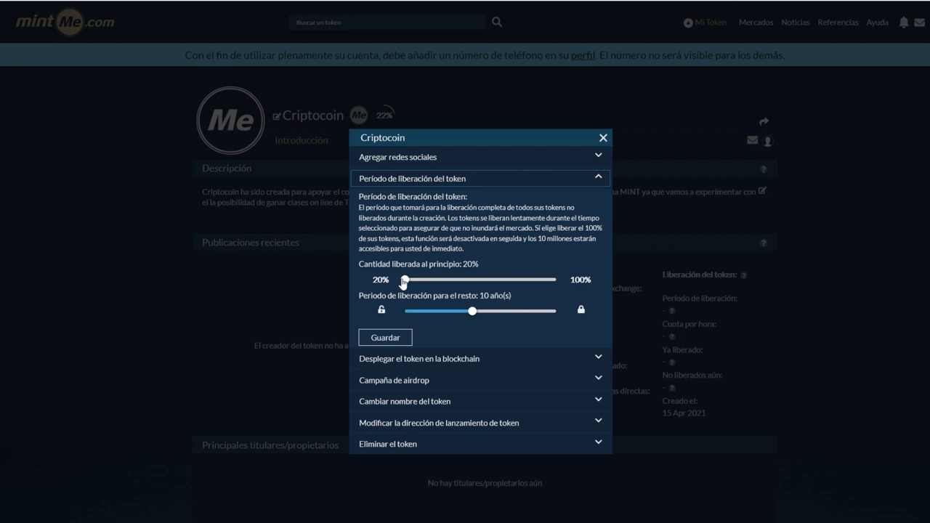
{"action": "left_click_drag", "start_coordinate": [405, 279], "coordinate": [463, 286]}
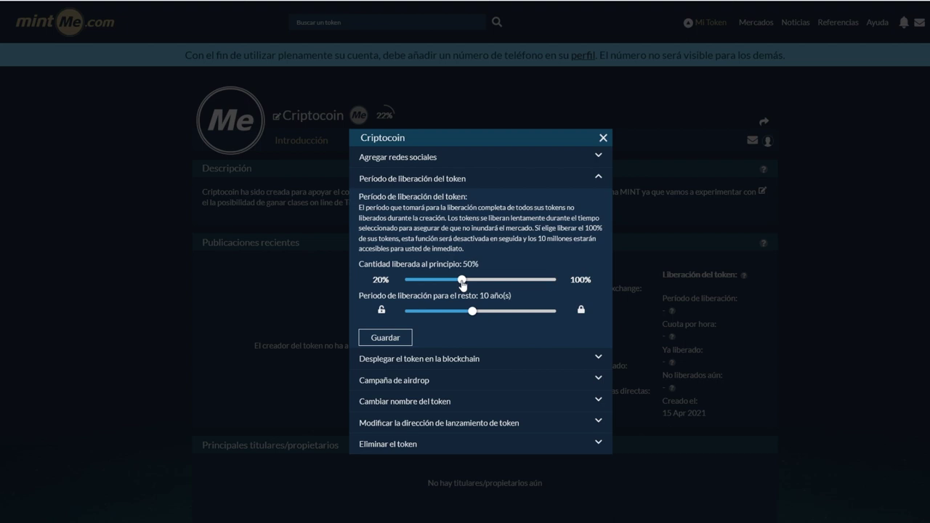
{"action": "mouse_move", "coordinate": [462, 284]}
{"action": "left_mouse_down"}
{"action": "mouse_move", "coordinate": [560, 284]}
{"action": "mouse_move", "coordinate": [462, 291]}
{"action": "left_mouse_up"}
{"action": "left_click_drag", "start_coordinate": [473, 312], "coordinate": [438, 320]}
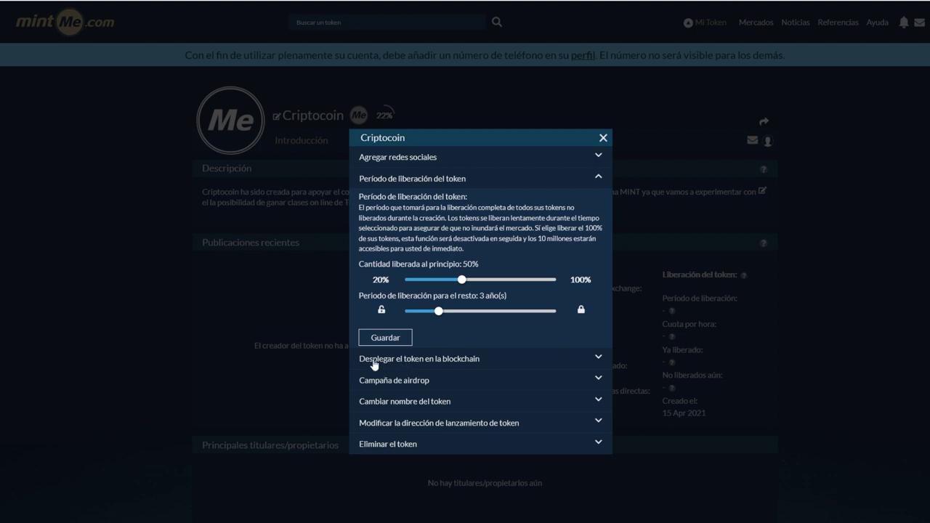
Check the blockchain deployment section and save the token's release period settings.
{"action": "left_click", "coordinate": [597, 358]}
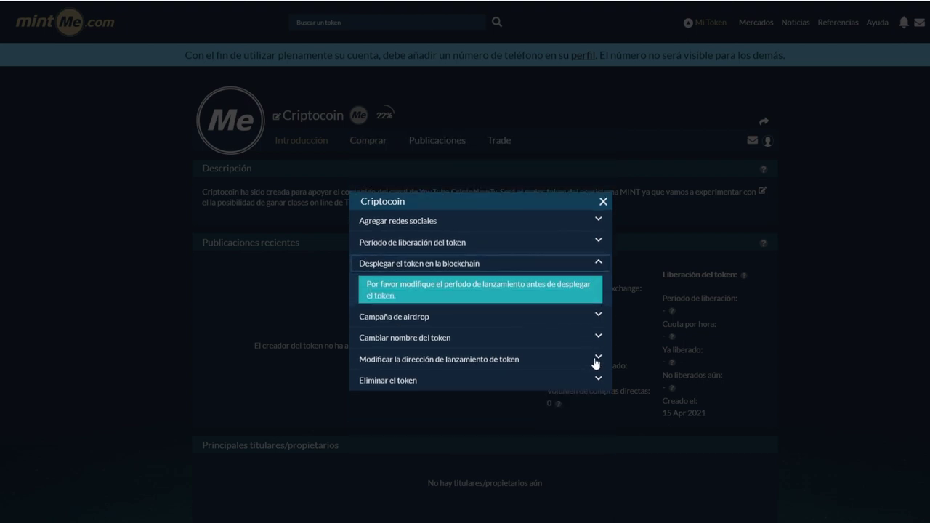
{"action": "left_click", "coordinate": [597, 241]}
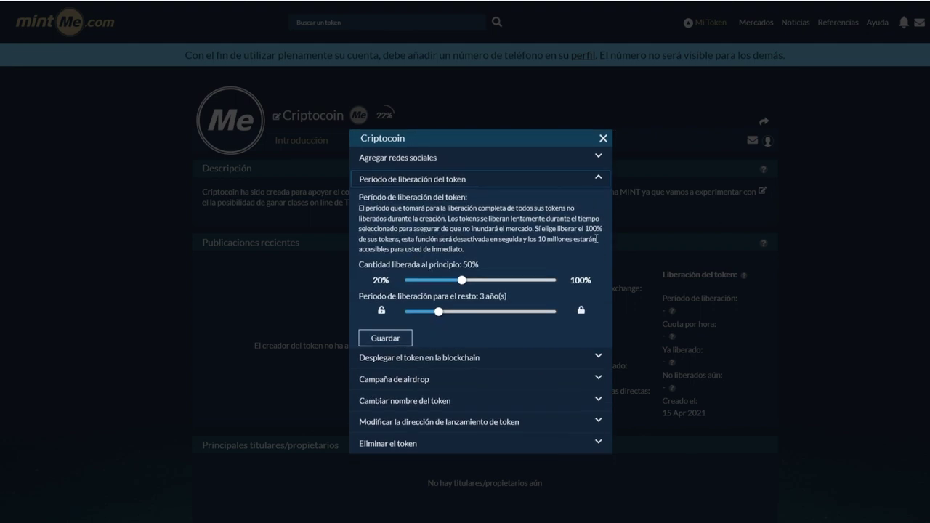
{"action": "left_click", "coordinate": [396, 340]}
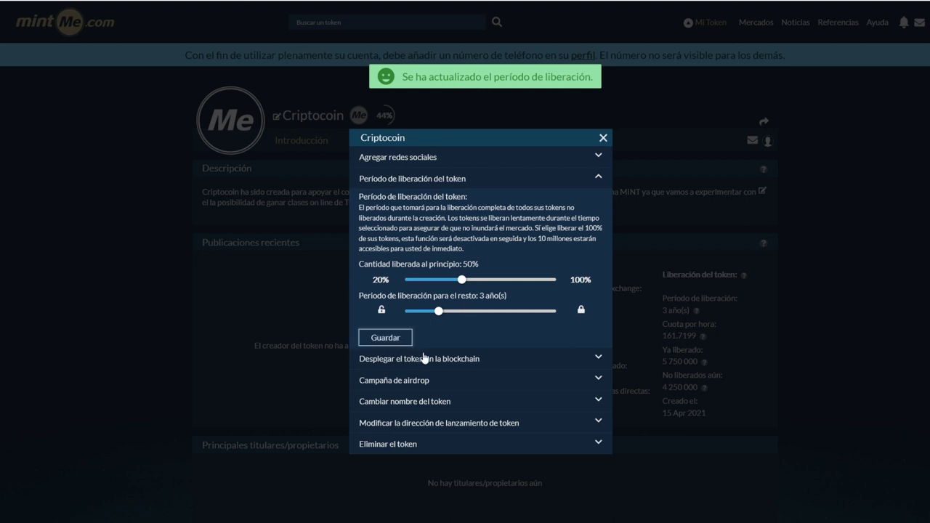
Review the token's blockchain deployment terms and cost, and open the airdrop campaign settings.
{"action": "left_click", "coordinate": [599, 359]}
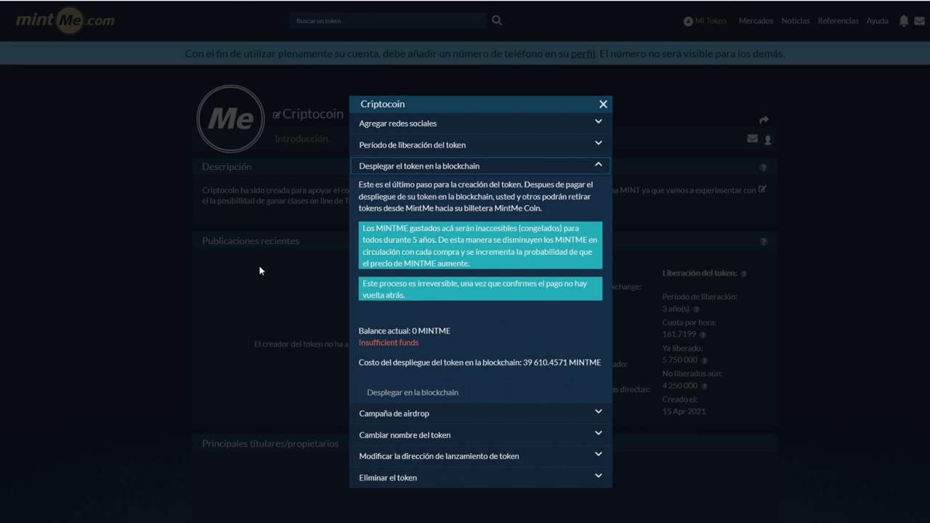
{"action": "left_click", "coordinate": [487, 413]}
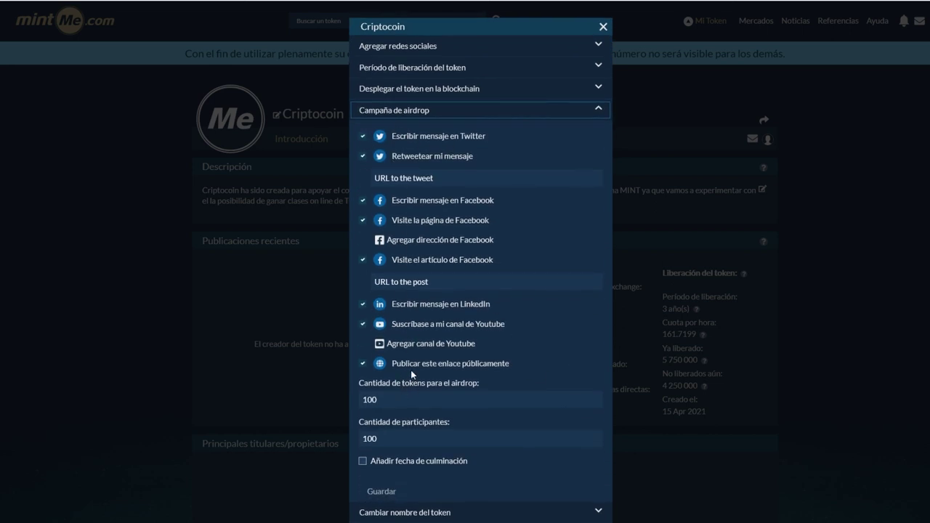
Review the airdrop campaign's social actions, tweet and post URL fields, token and participant amounts, and end date option.
{"action": "left_click", "coordinate": [393, 285]}
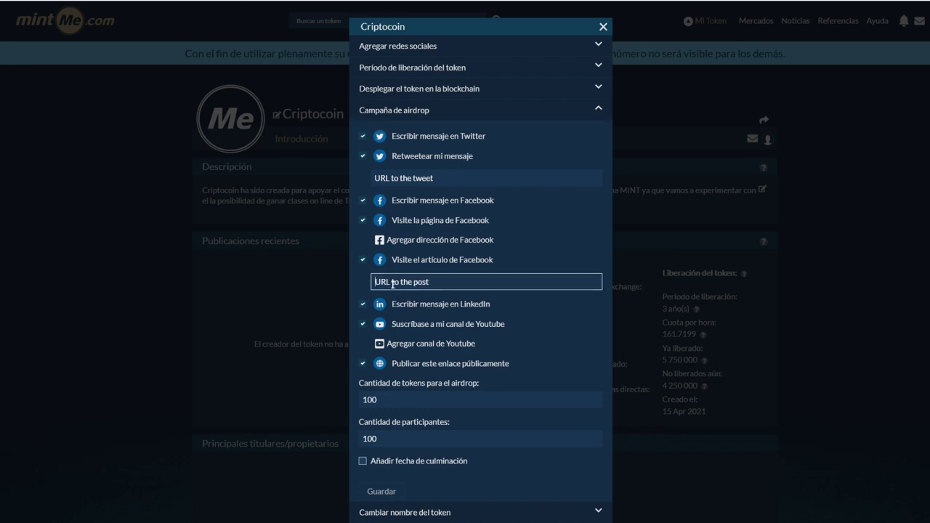
{"action": "left_click", "coordinate": [390, 179]}
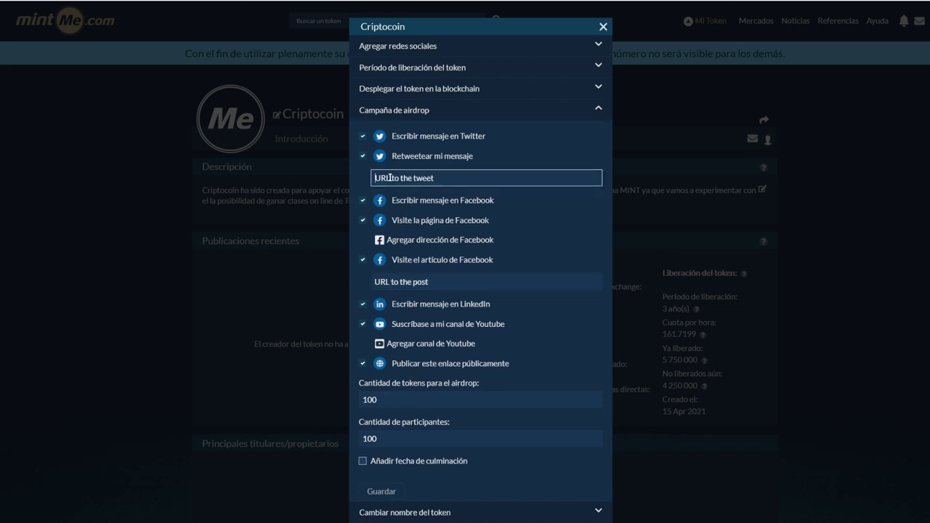
{"action": "left_click", "coordinate": [392, 284]}
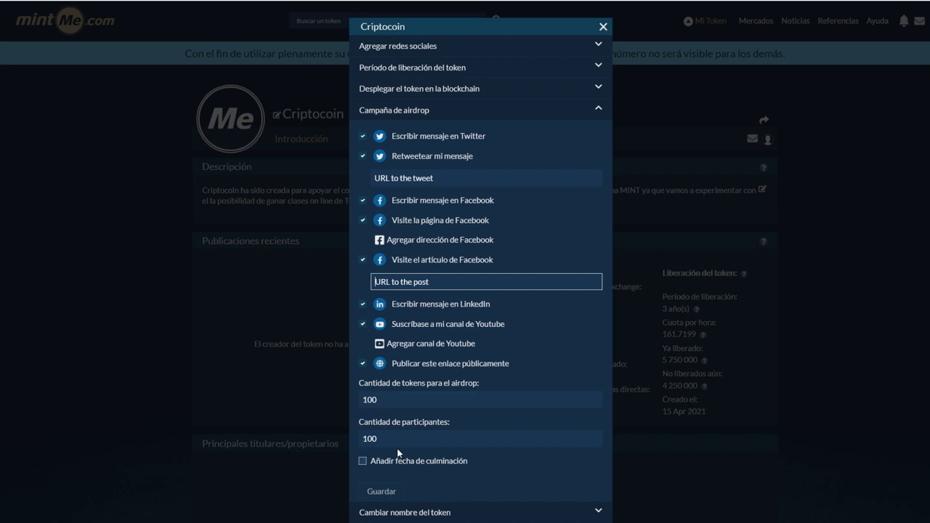
{"action": "scroll", "coordinate": [403, 441], "scroll_direction": "down", "scroll_amount": 1}
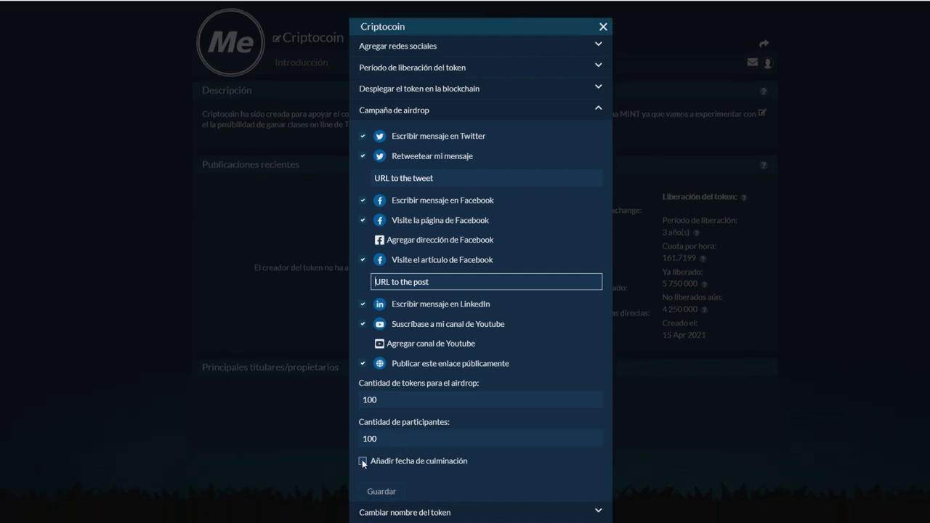
Review the token's rename, release address modification and deletion sections, and close the token settings.
{"action": "left_click", "coordinate": [535, 511]}
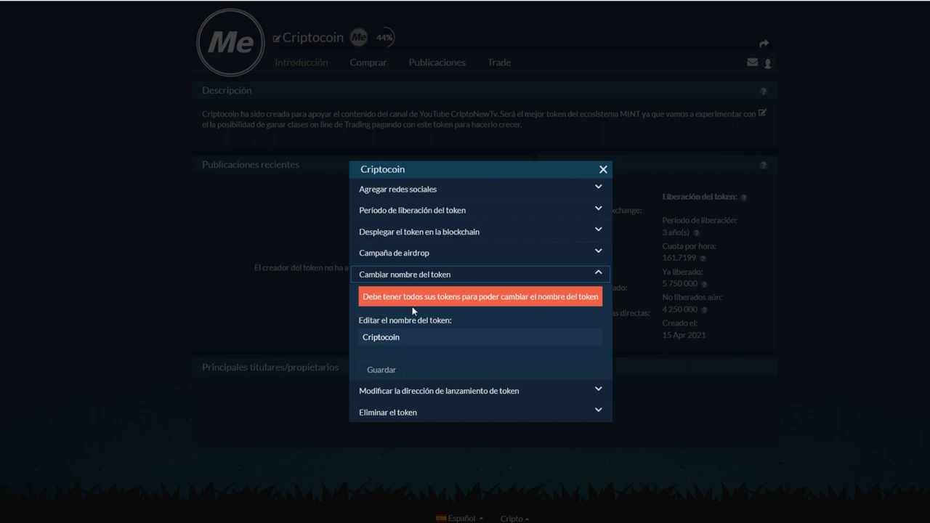
{"action": "left_click", "coordinate": [482, 392]}
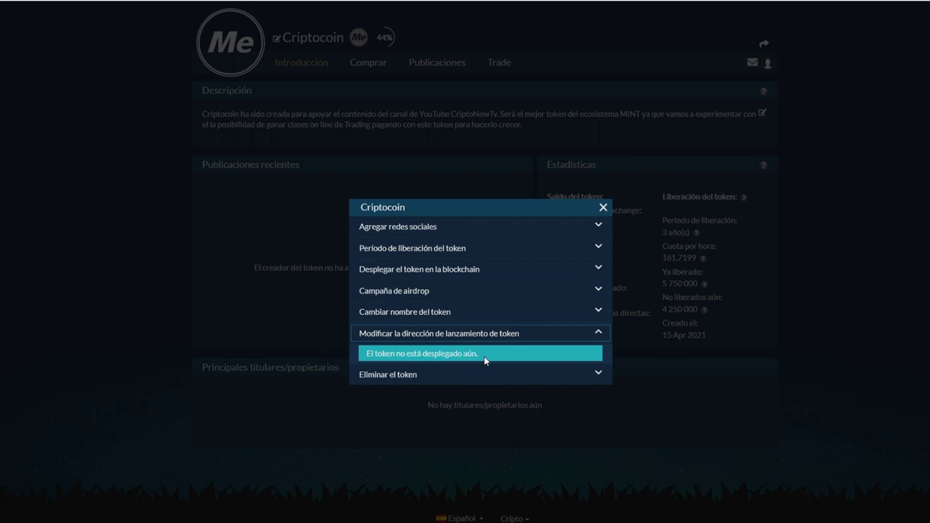
{"action": "left_click", "coordinate": [428, 378]}
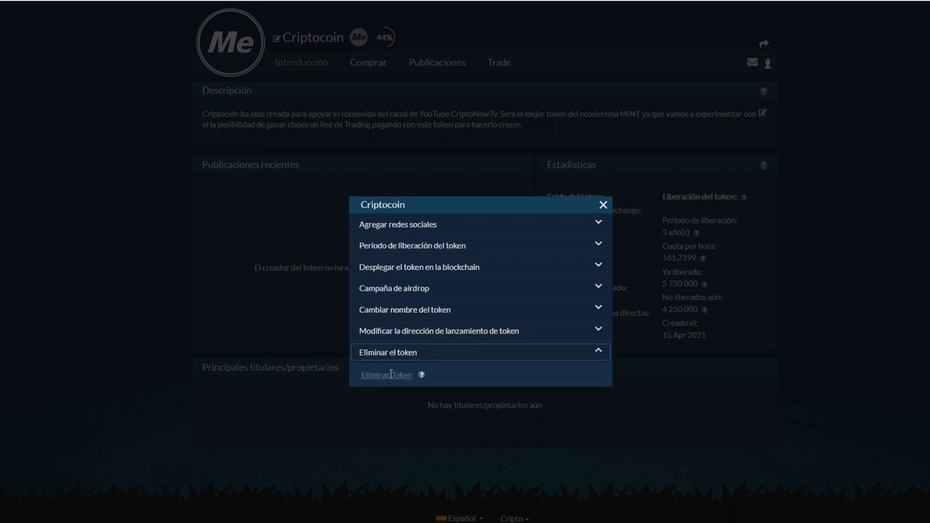
{"action": "left_click", "coordinate": [603, 205]}
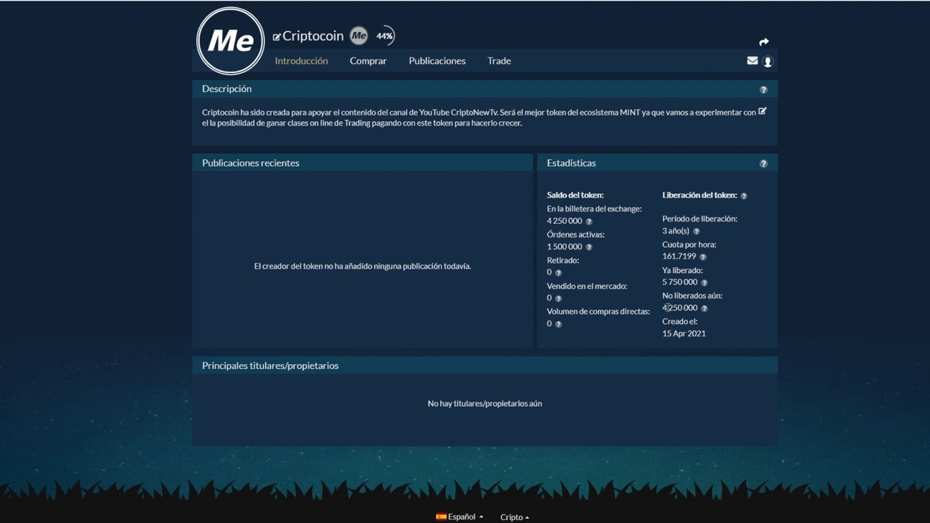
Check the unreleased token amount in the statistics and the payment currencies offered on the Comprar page.
{"action": "left_click_drag", "start_coordinate": [698, 309], "coordinate": [662, 310]}
{"action": "left_click", "coordinate": [365, 69]}
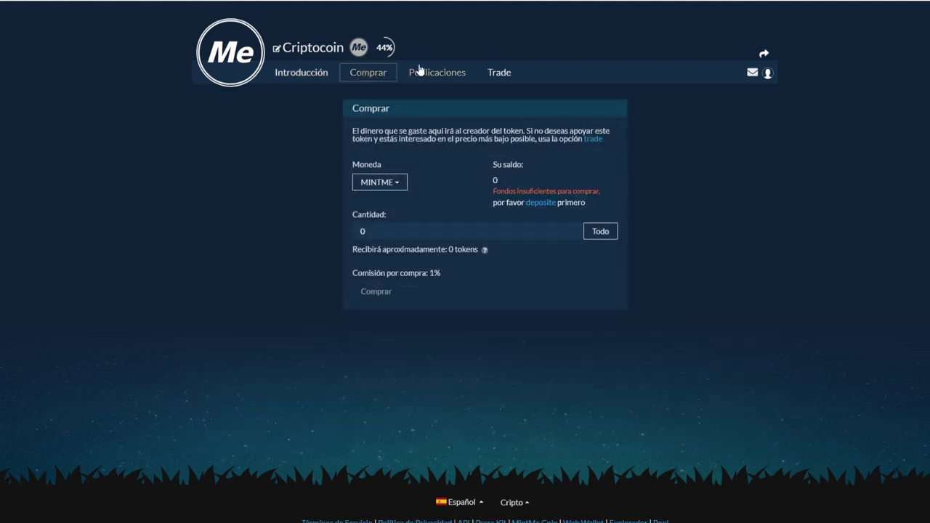
{"action": "left_click", "coordinate": [380, 183]}
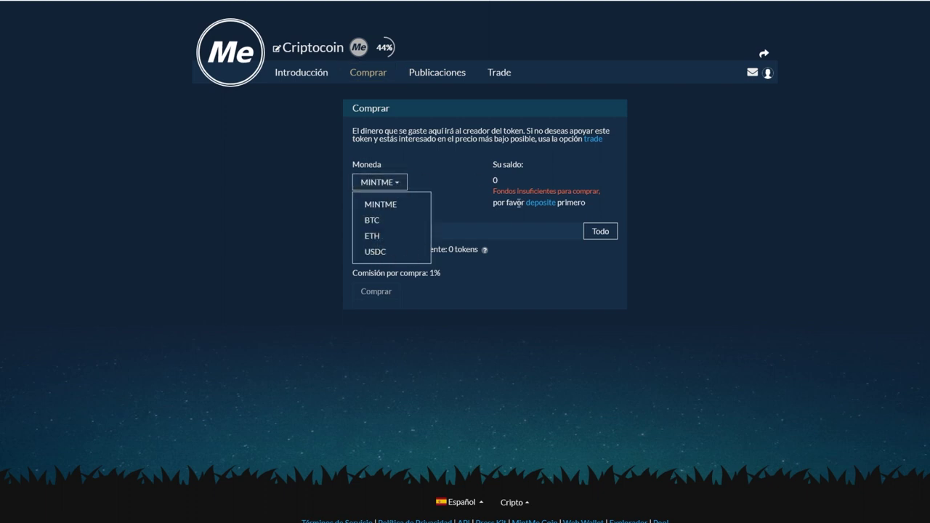
{"action": "left_click", "coordinate": [445, 183]}
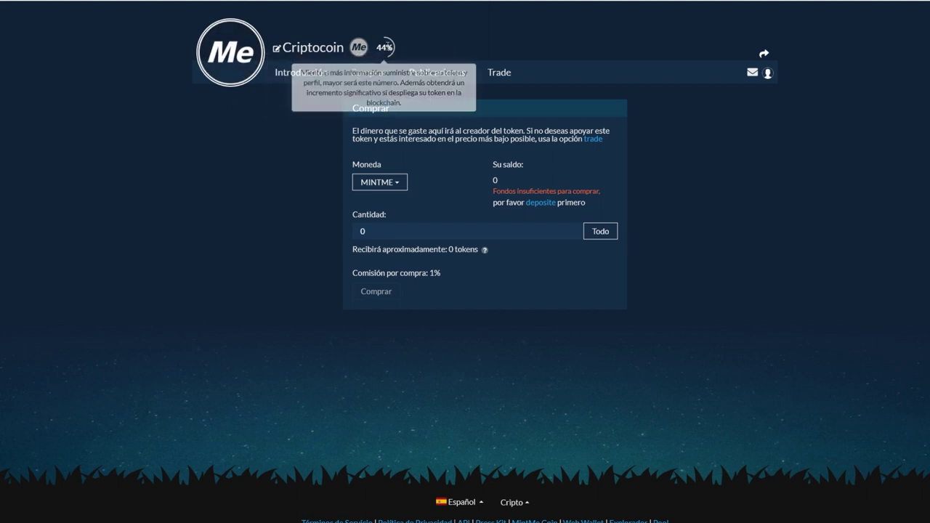
Look over the post creation form in Publicaciones, and examine the price chart and order sections on the Trade page.
{"action": "left_click", "coordinate": [499, 73]}
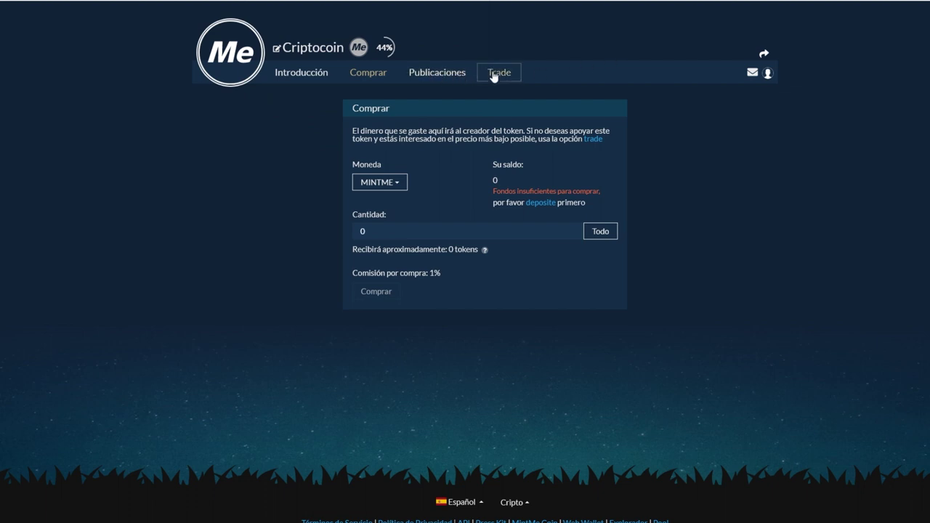
{"action": "left_click", "coordinate": [460, 76]}
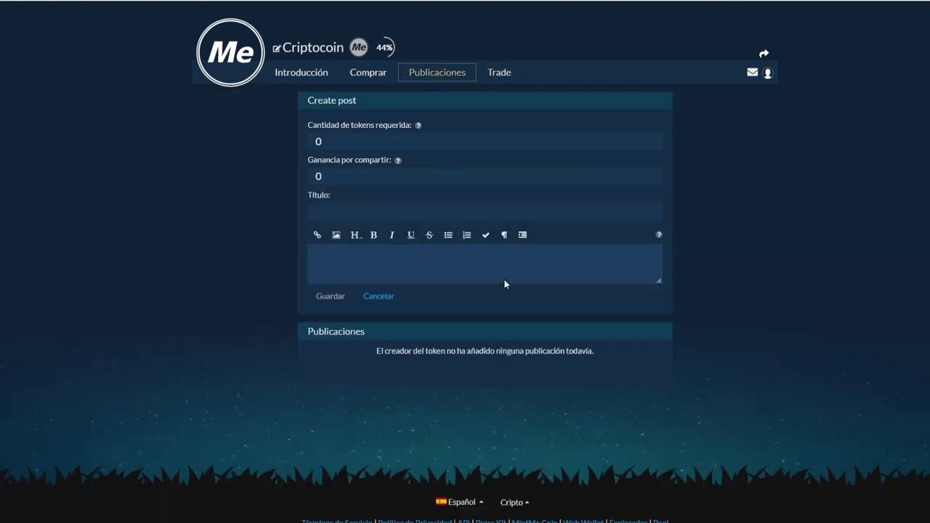
{"action": "left_click", "coordinate": [499, 72]}
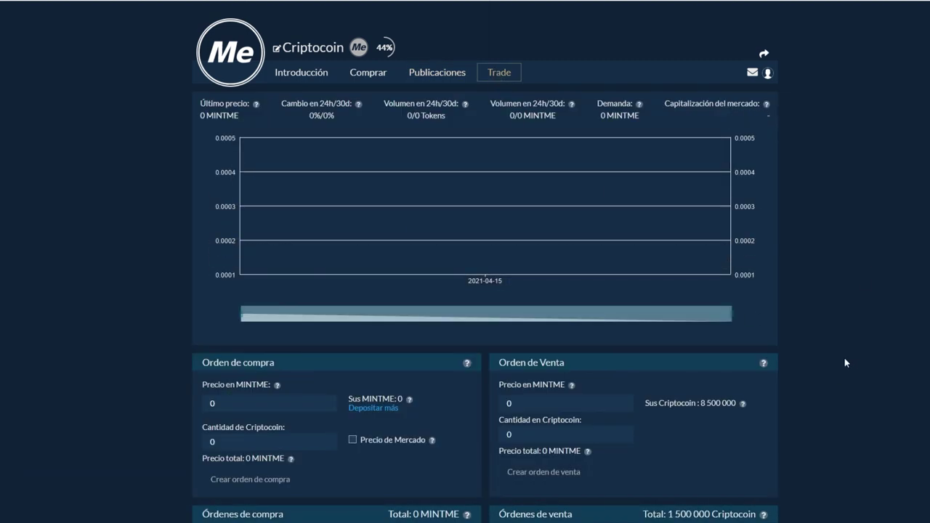
{"action": "scroll", "coordinate": [844, 358], "scroll_direction": "down", "scroll_amount": 4}
{"action": "scroll", "coordinate": [844, 357], "scroll_direction": "up", "scroll_amount": 2}
{"action": "scroll", "coordinate": [846, 360], "scroll_direction": "up", "scroll_amount": 3}
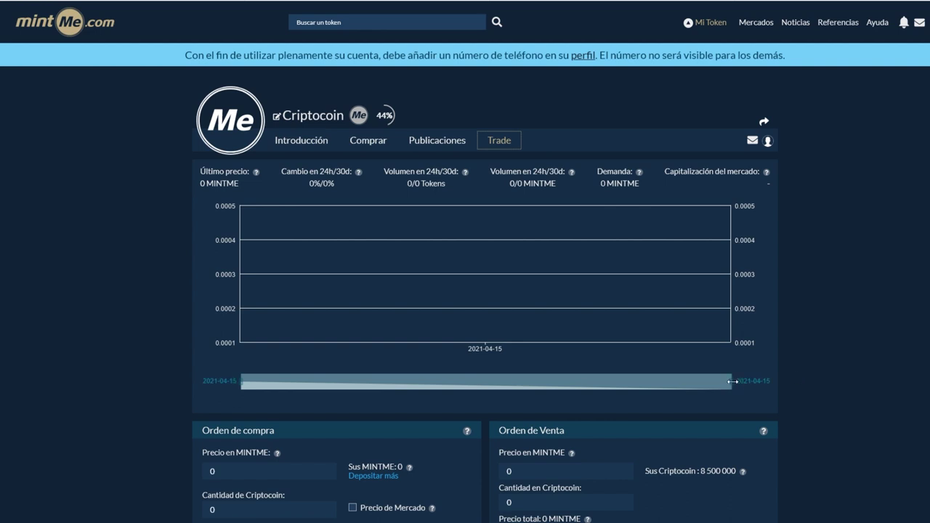
{"action": "mouse_move", "coordinate": [732, 381]}
{"action": "left_mouse_down"}
{"action": "mouse_move", "coordinate": [531, 380]}
{"action": "mouse_move", "coordinate": [732, 381]}
{"action": "left_mouse_up"}
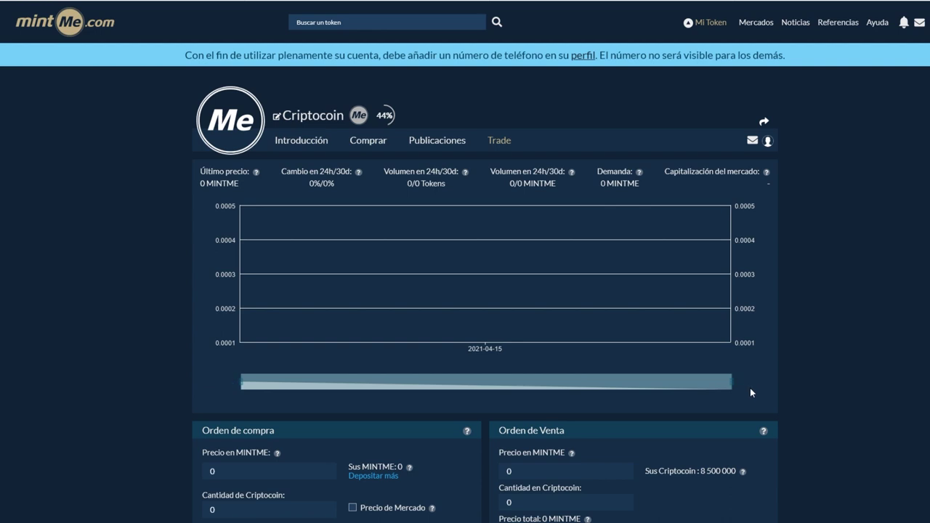